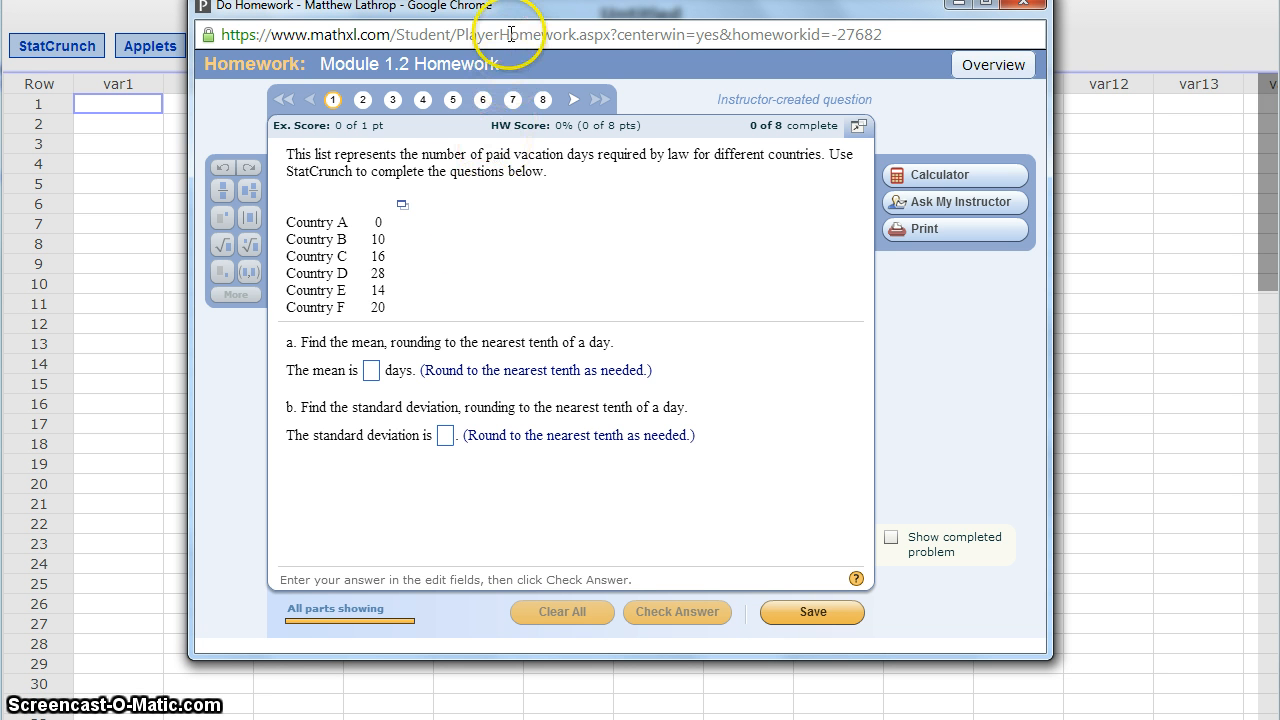
Open the paid vacation days table from homework question 1 in StatCrunch and arrange the windows.
left_click_drag(513, 13, 513, 48)
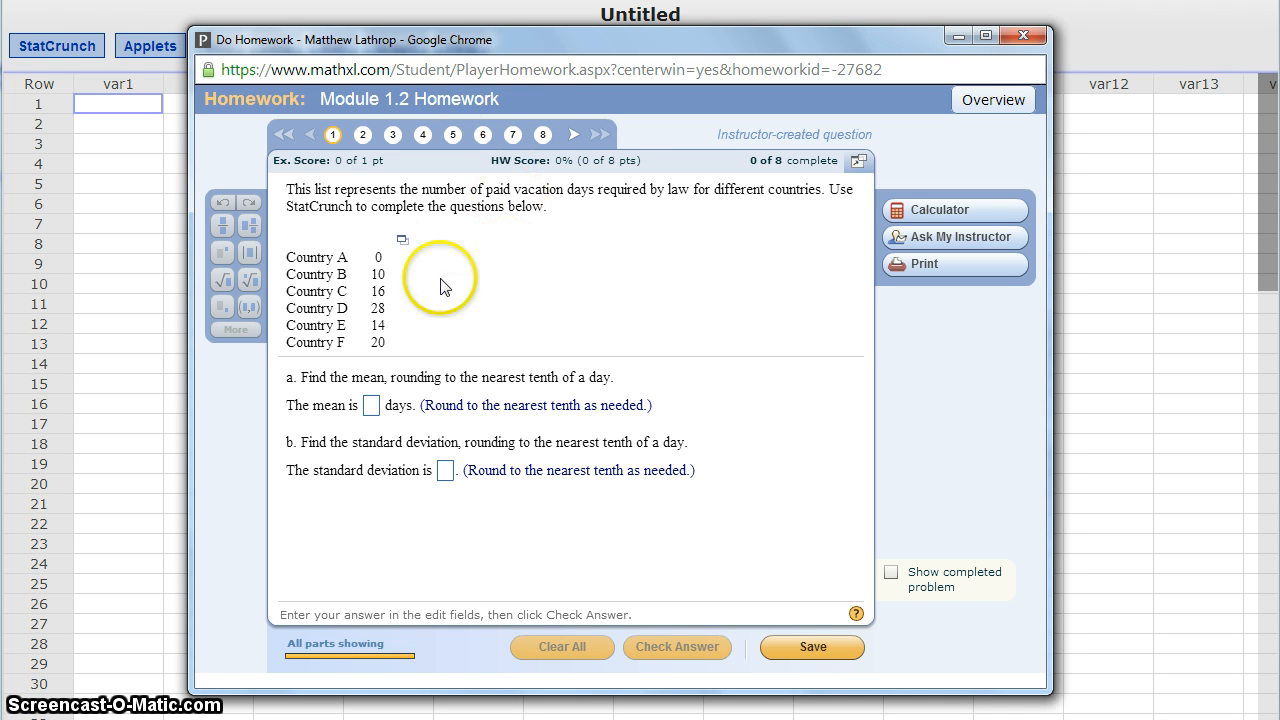
left_click(403, 241)
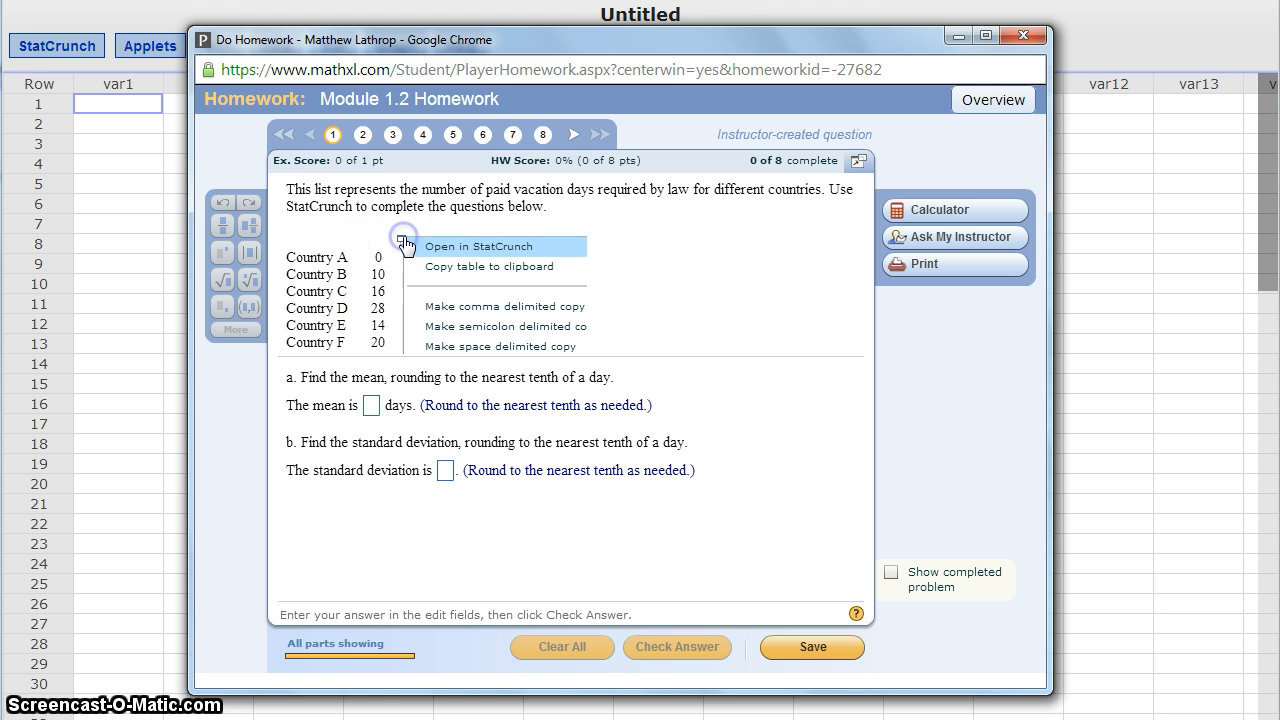
left_click(461, 246)
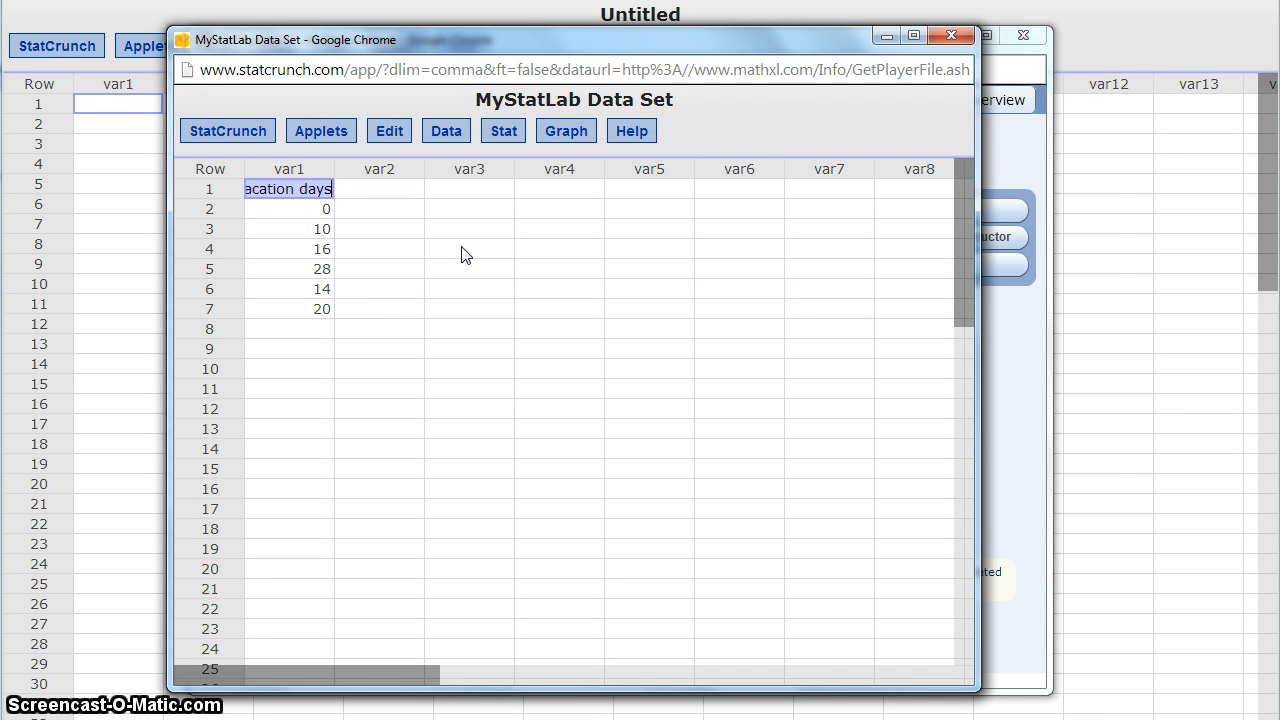
left_click_drag(421, 39, 724, 45)
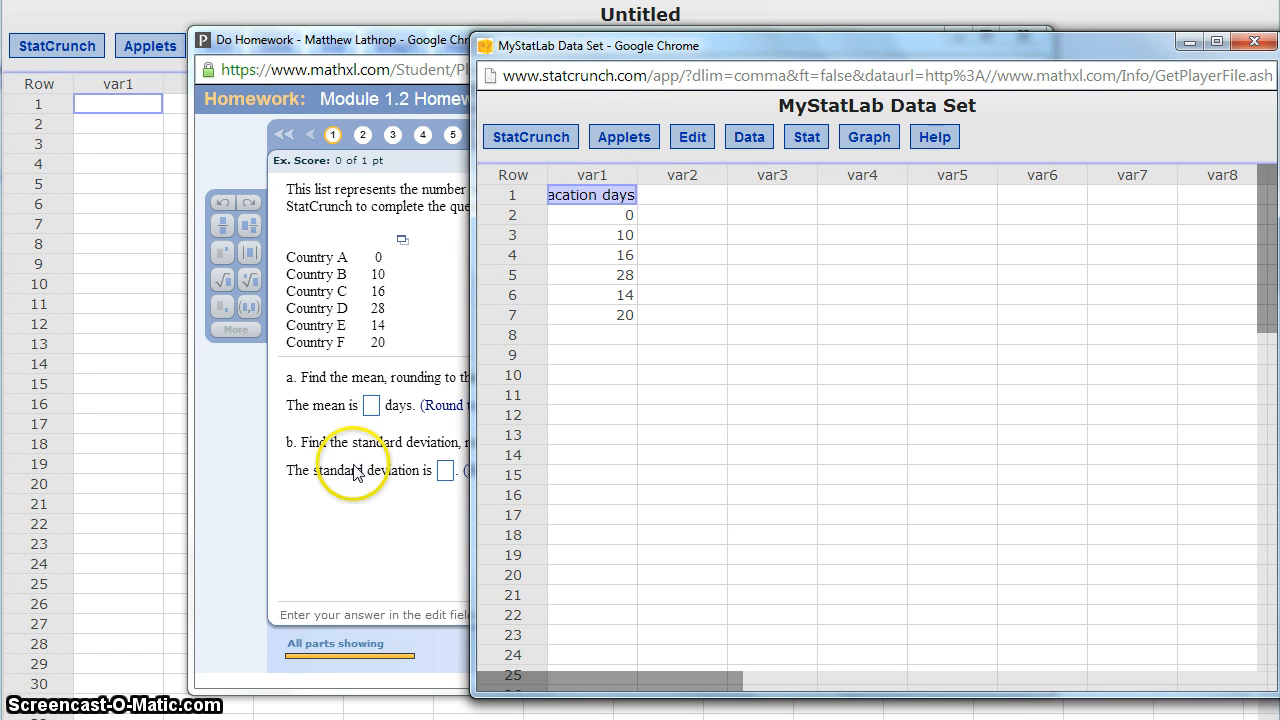
left_click_drag(729, 44, 381, 53)
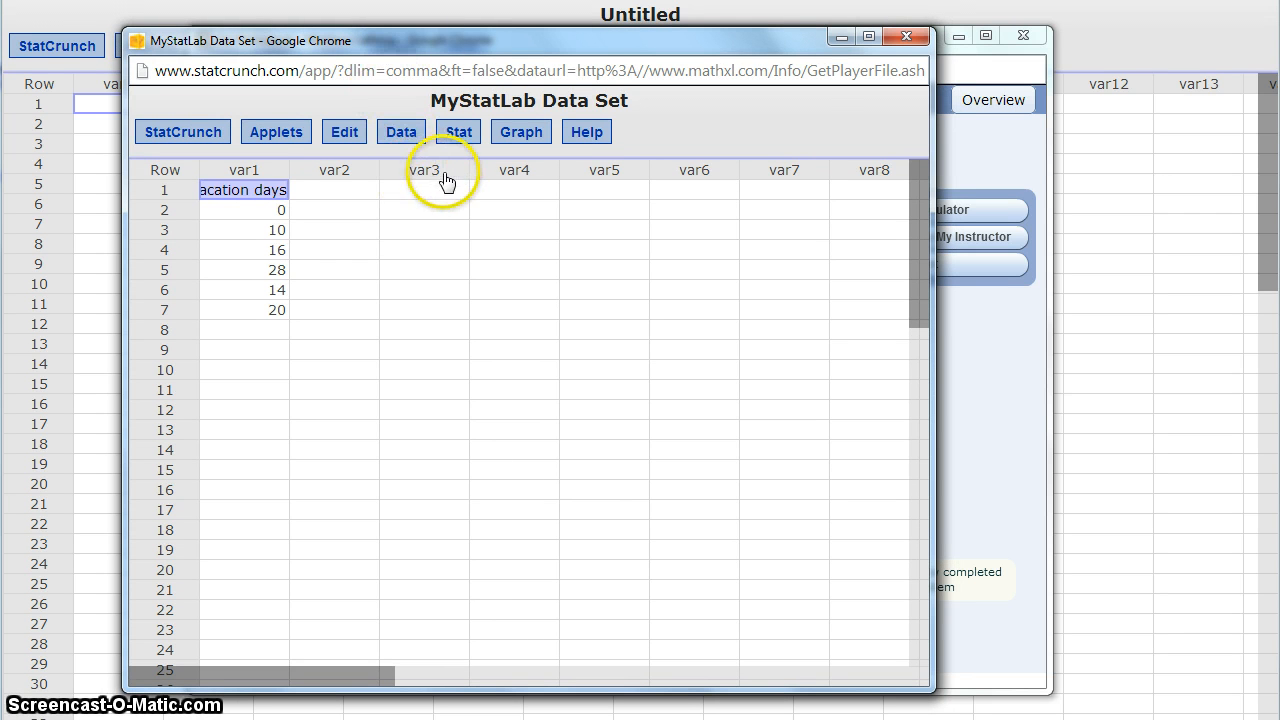
Set up column summary statistics for var1, keeping the Summary Stats dialog clear of the data.
left_click(457, 138)
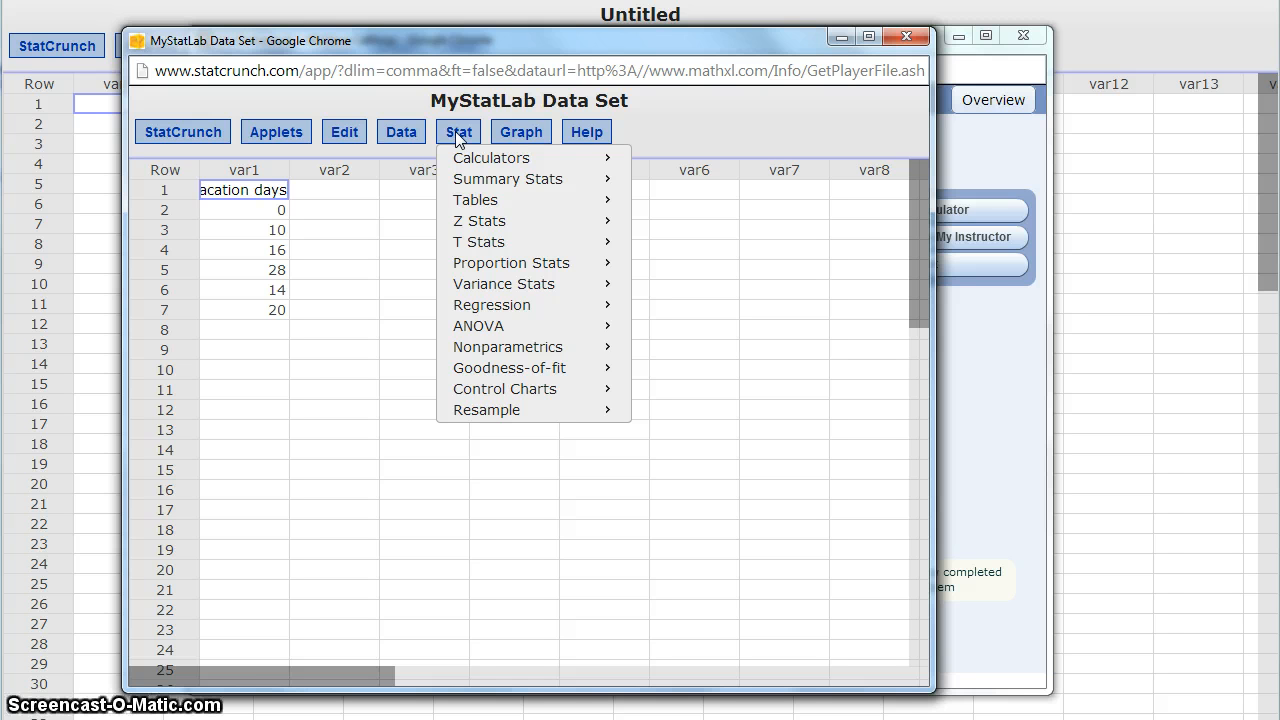
mouse_move(490, 186)
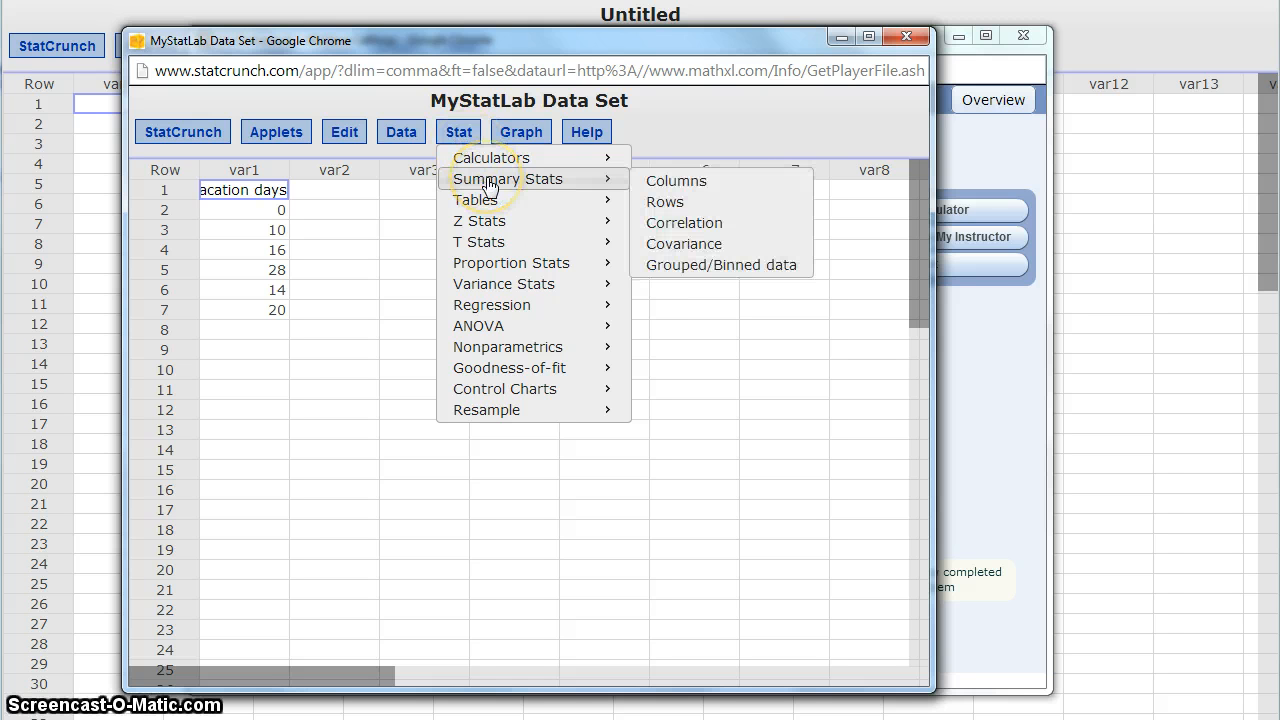
left_click(664, 181)
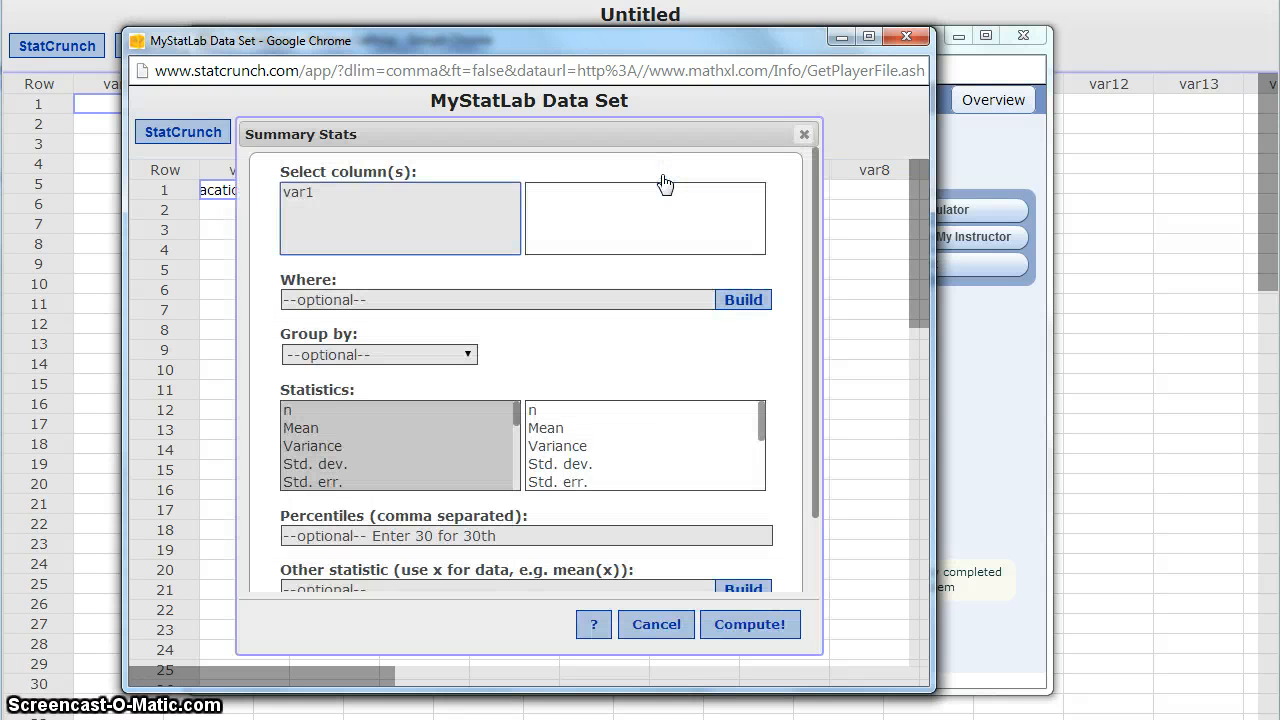
left_click_drag(554, 135, 610, 122)
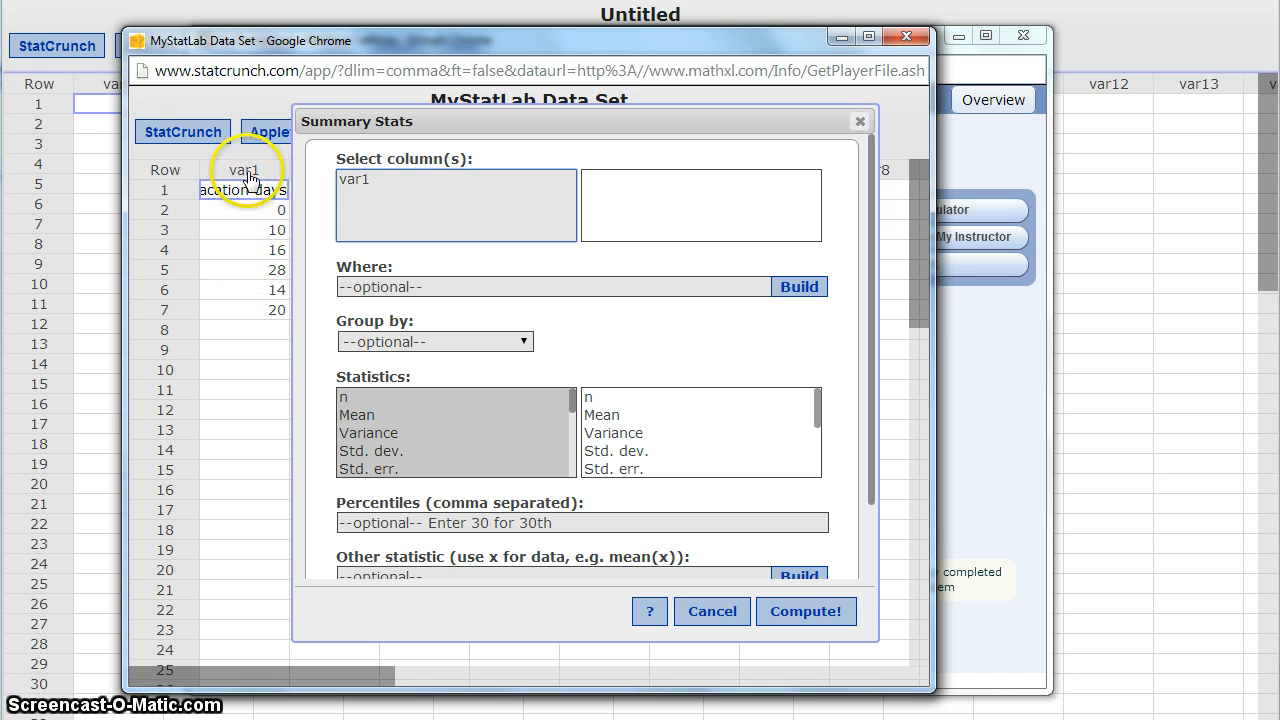
left_click(360, 180)
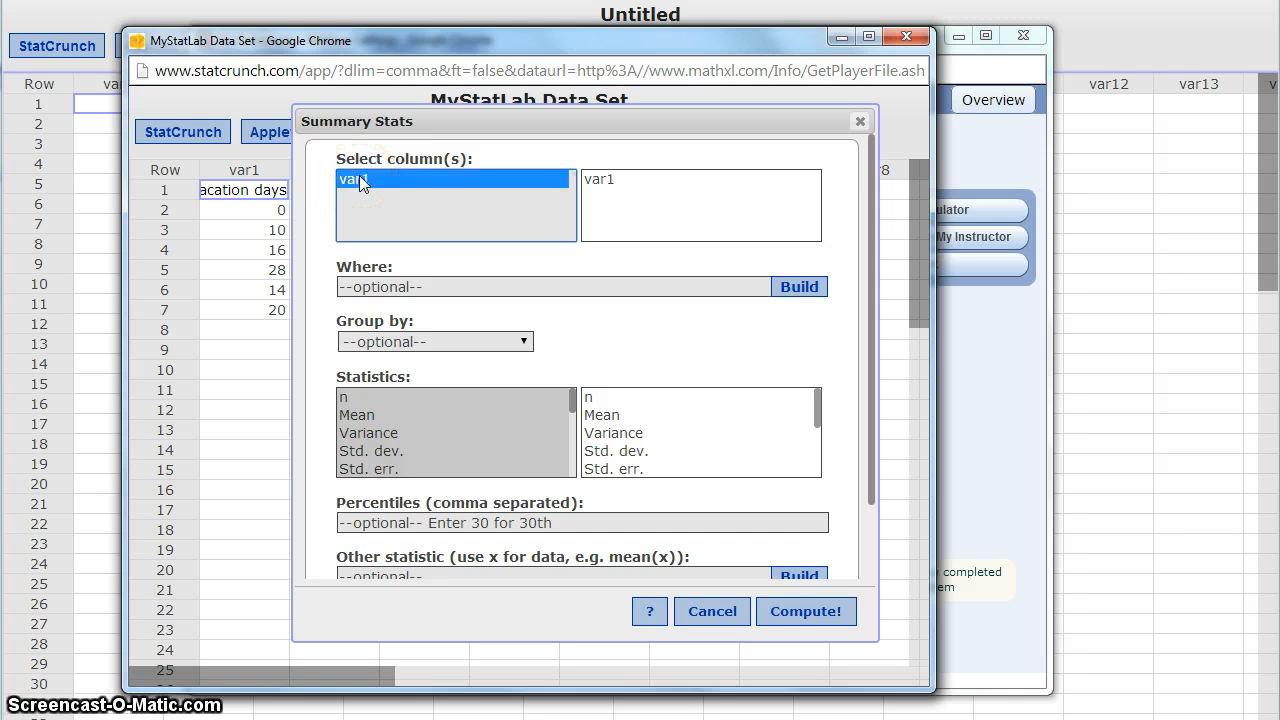
Limit the statistics to Mean and Std. dev., compute them for the vacation days, and close the results.
left_click(357, 415)
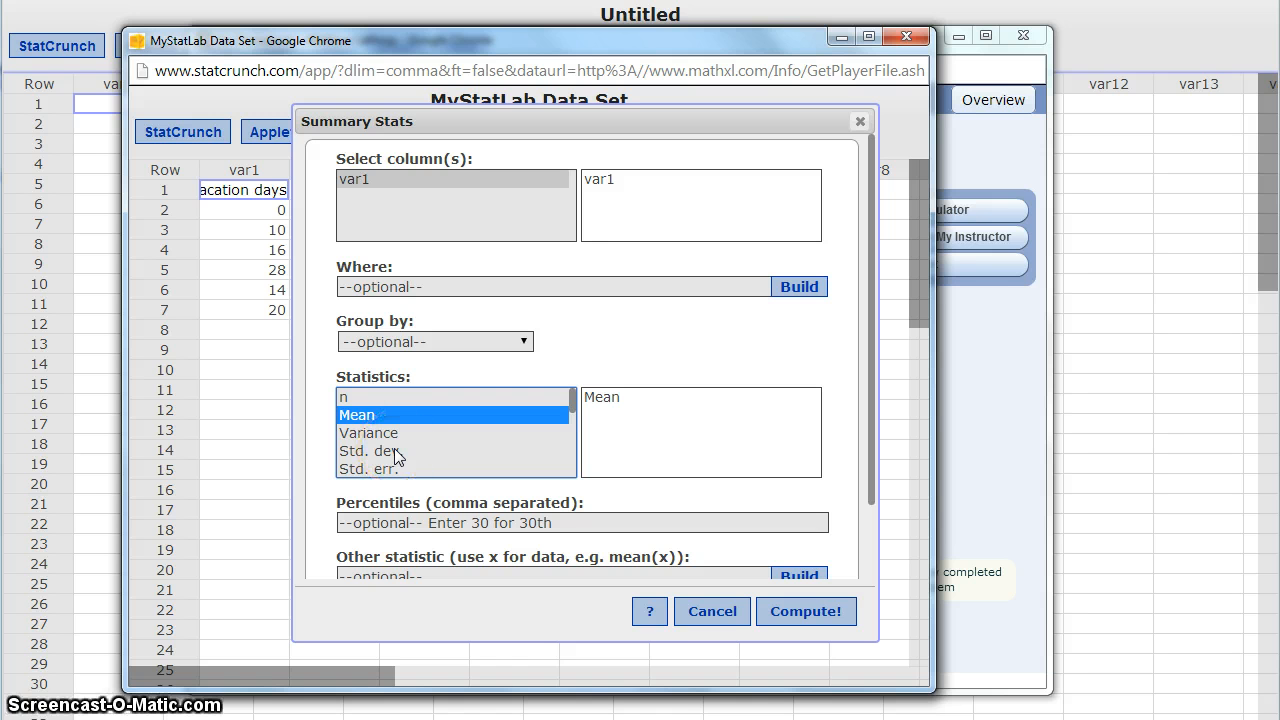
left_click(397, 456, "ctrl")
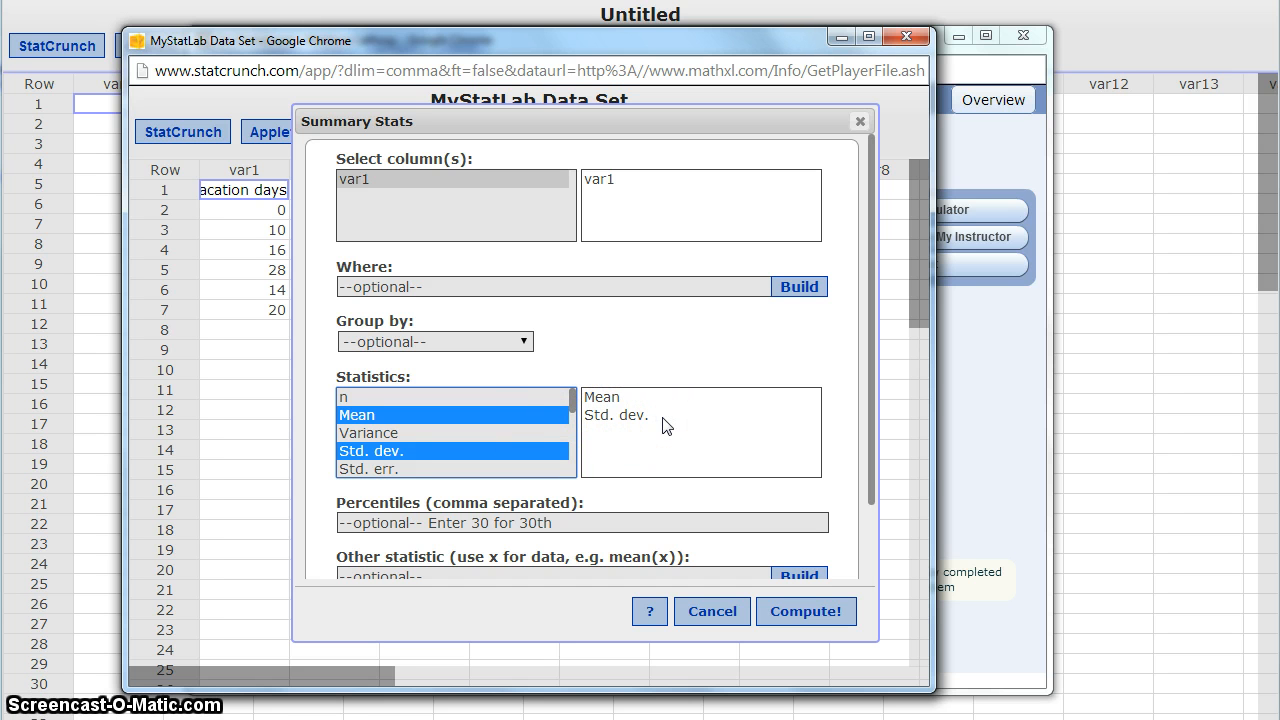
left_click(797, 612)
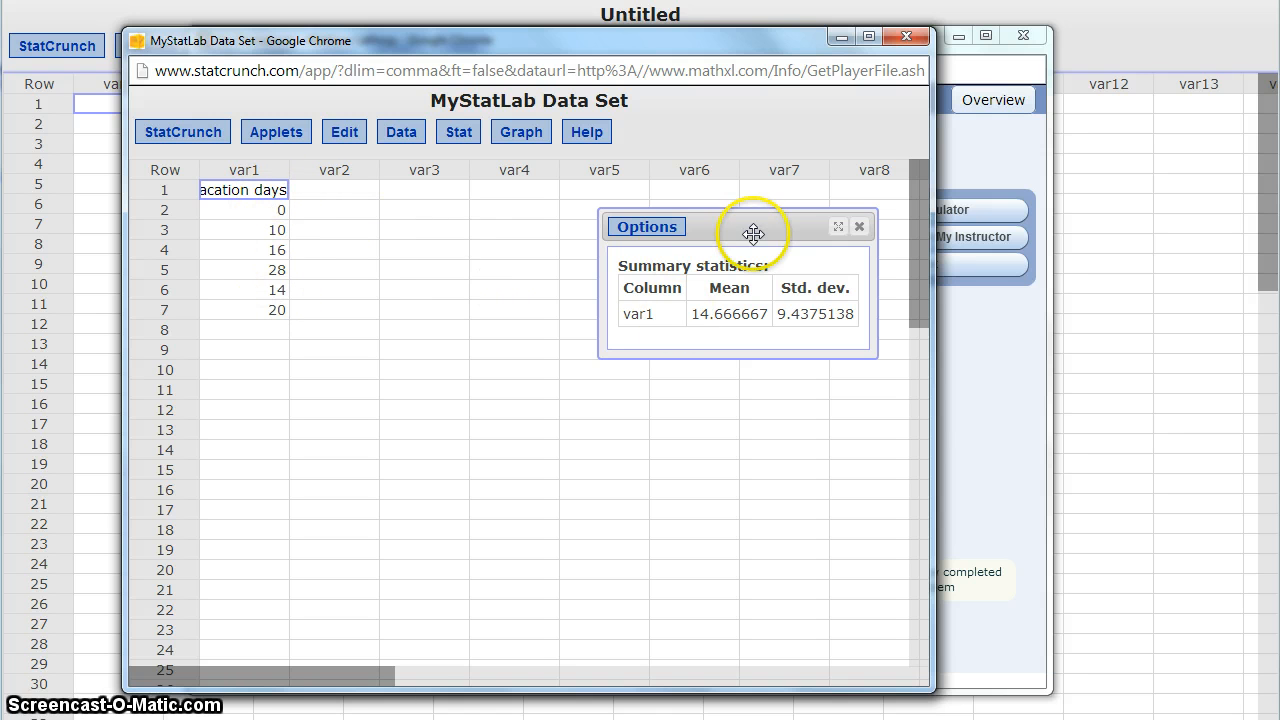
left_click(859, 228)
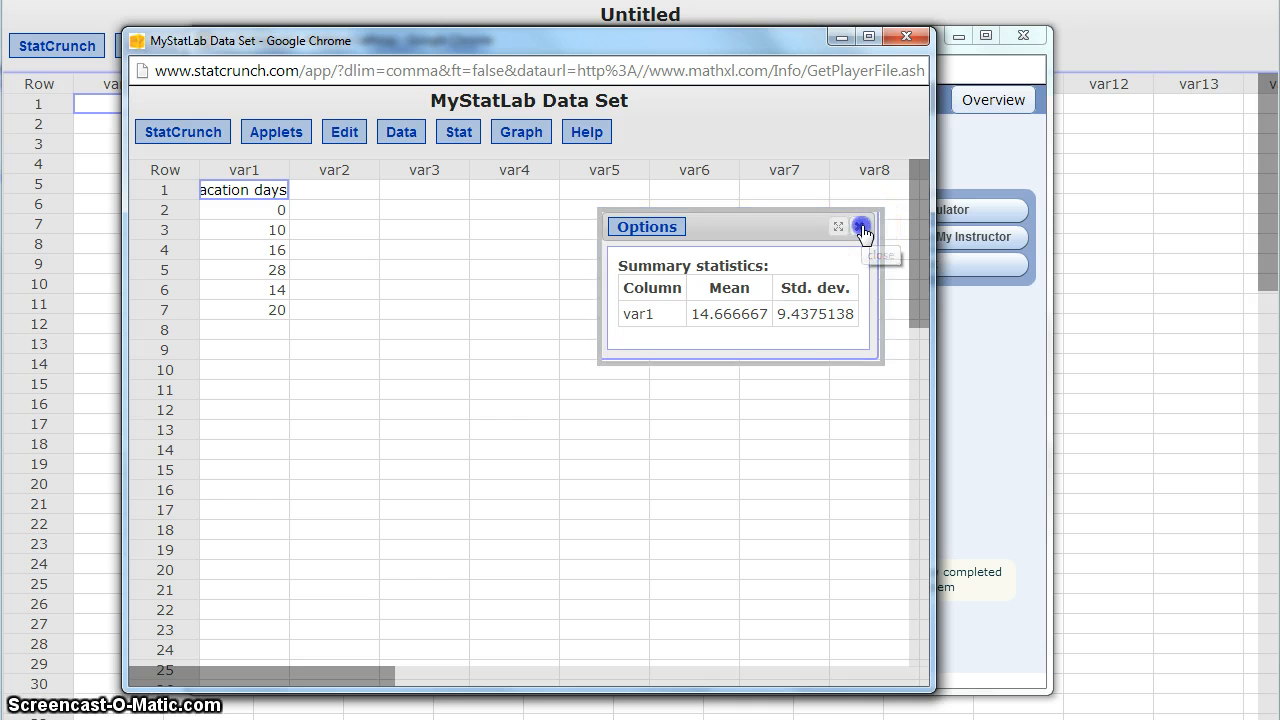
Switch to the Do Homework window, go to question 4, and open its Gross ($ Millions) table in StatCrunch.
key("alt+Tab")
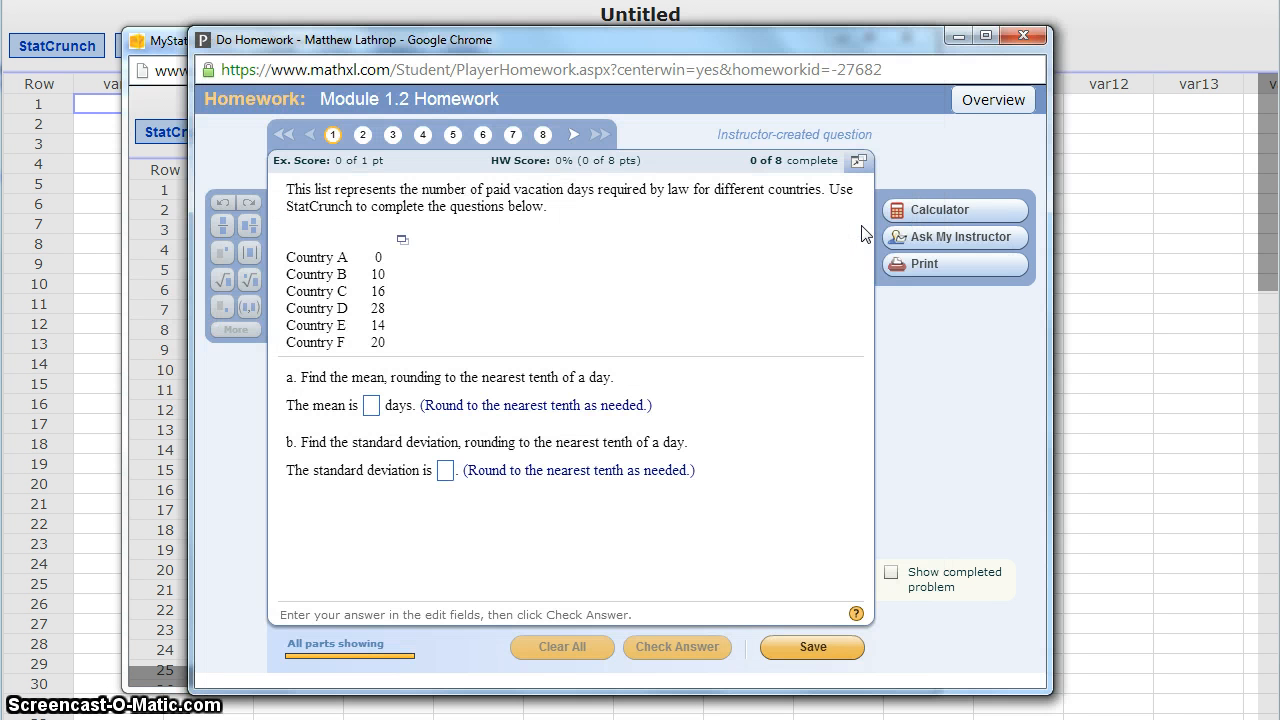
left_click(424, 137)
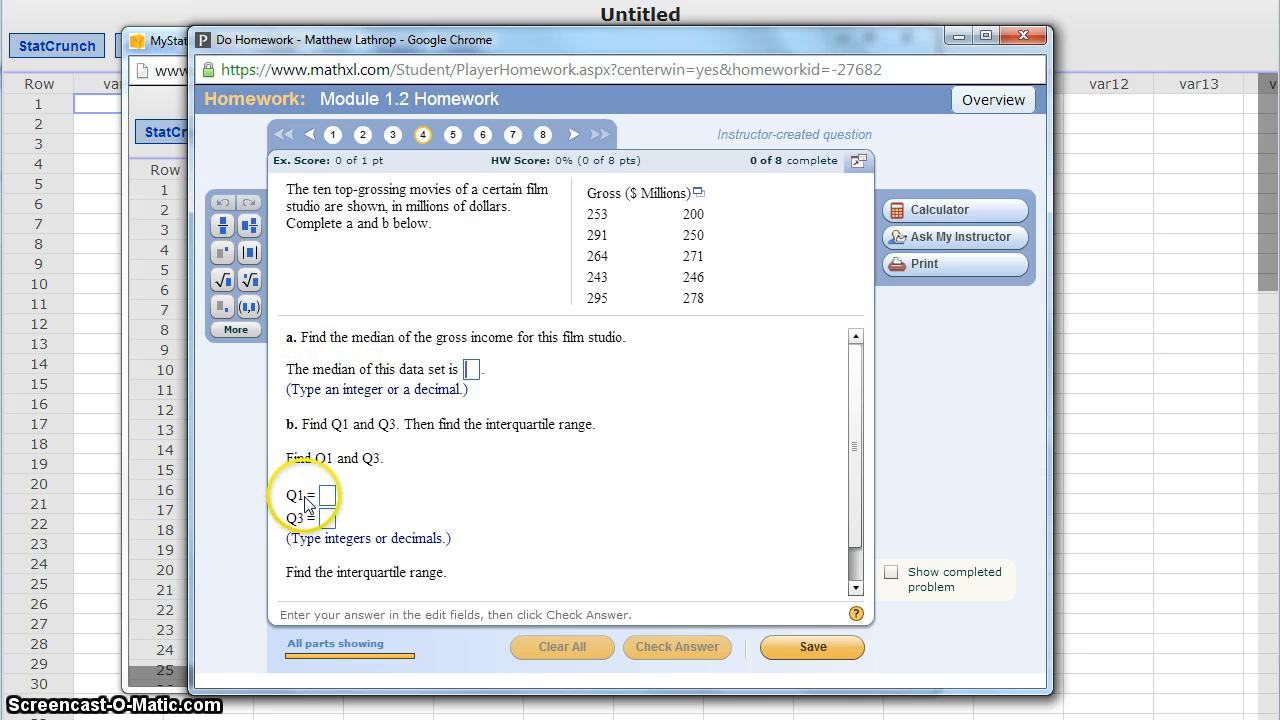
left_click(853, 467)
left_click_drag(853, 467, 851, 508)
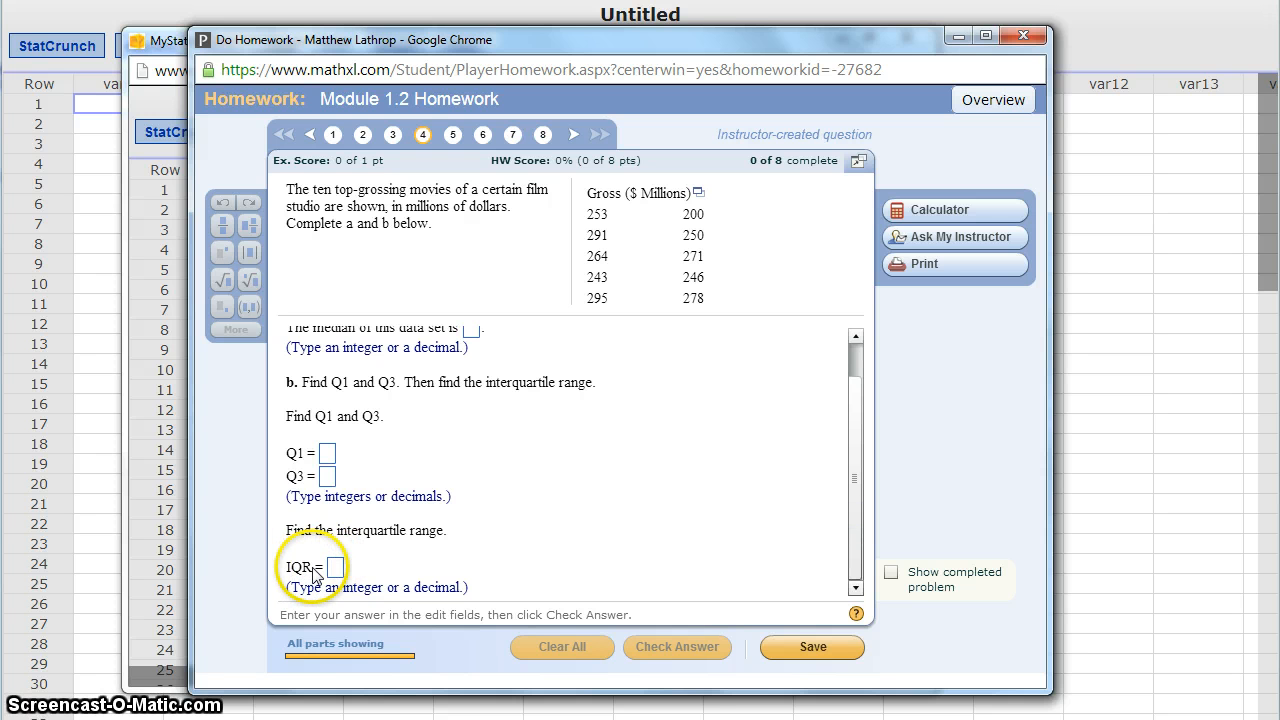
left_click(854, 467)
left_click_drag(854, 462, 851, 421)
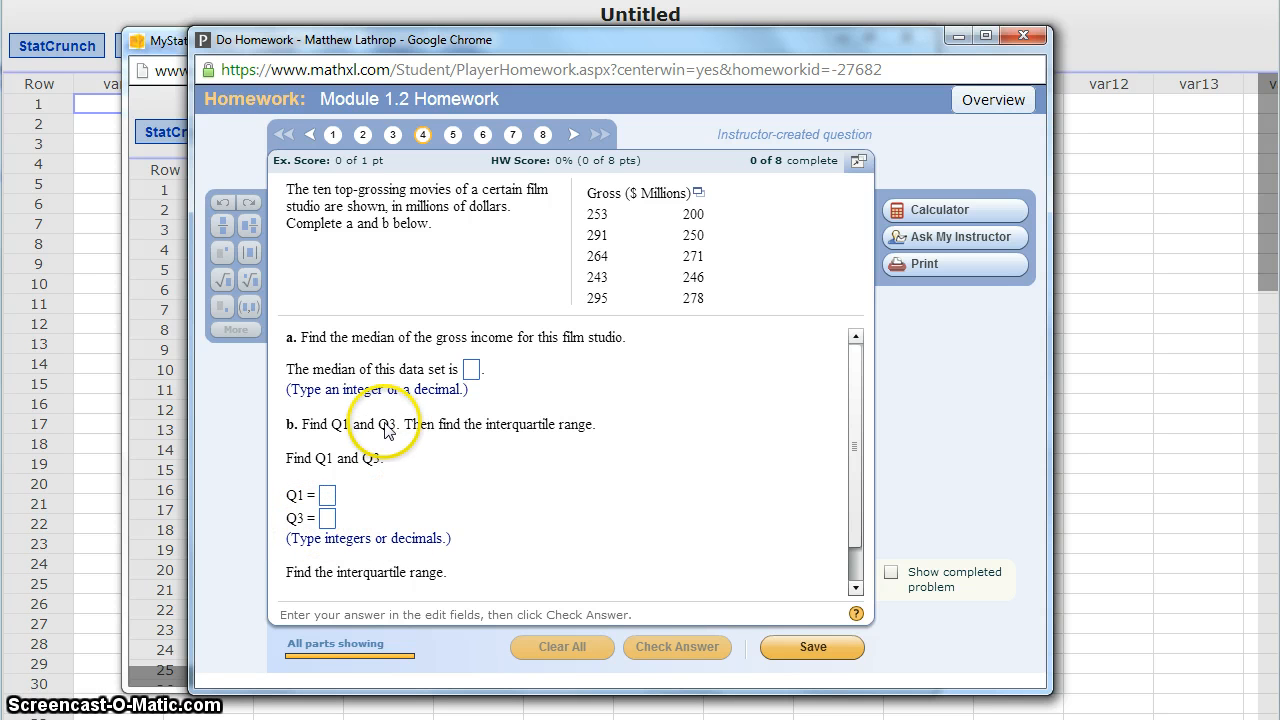
left_click(322, 375)
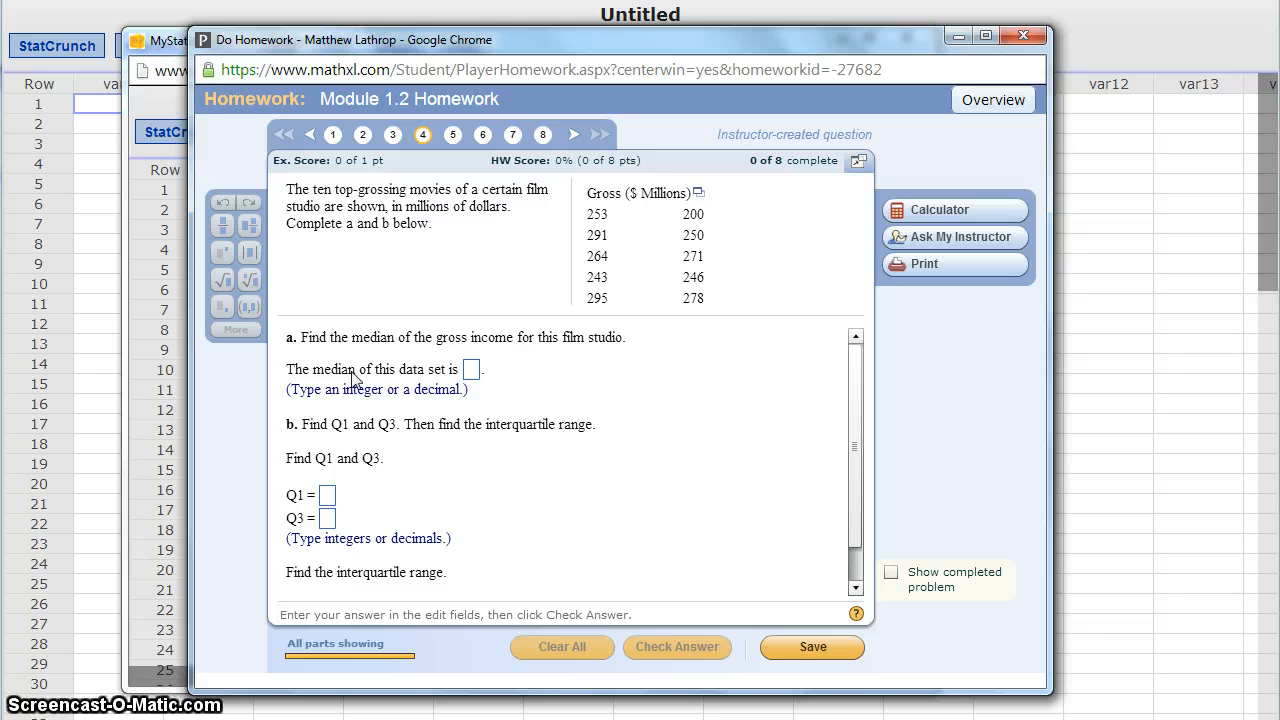
left_click(700, 194)
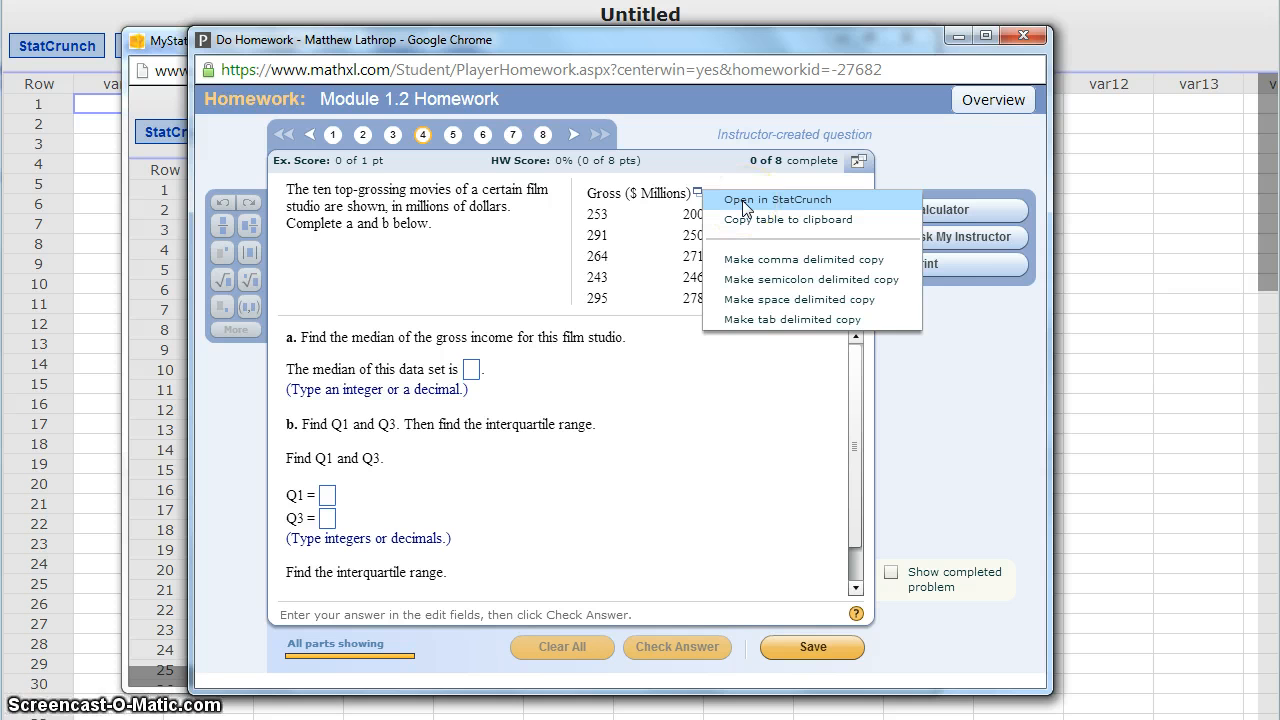
left_click(745, 204)
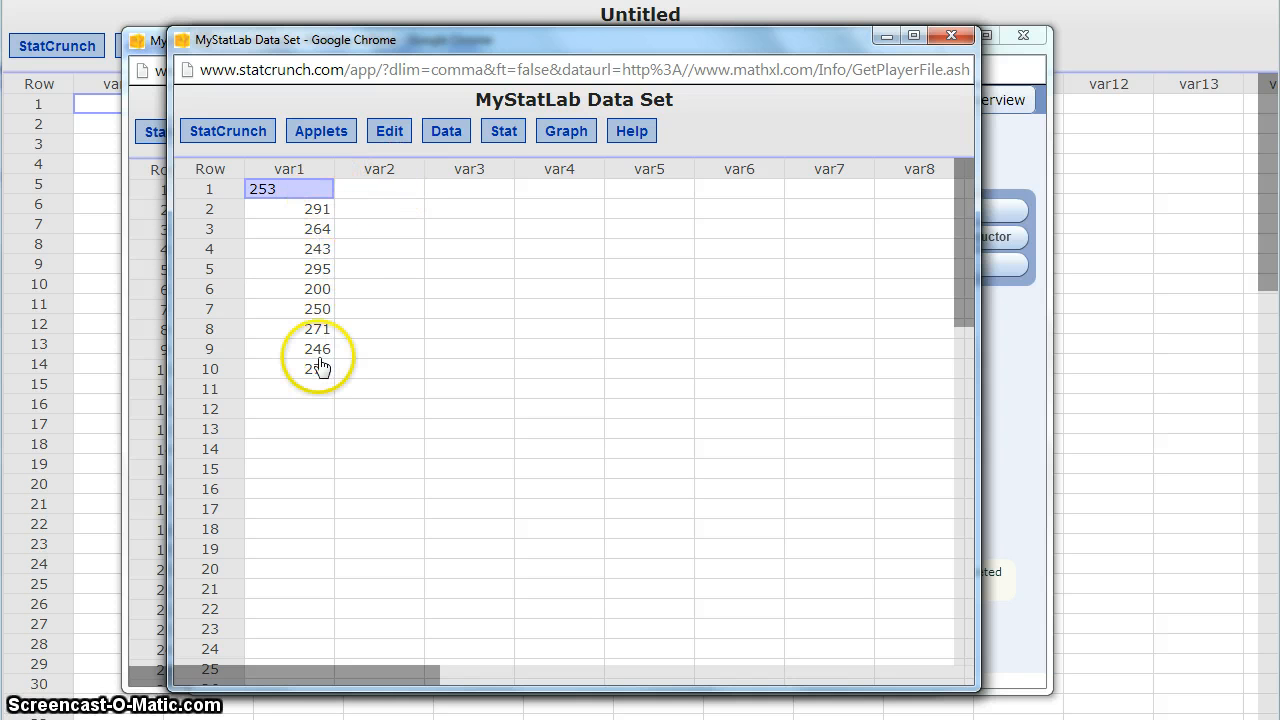
Set up column summary statistics for var1 of the movie gross data set.
left_click(505, 133)
left_click(505, 172)
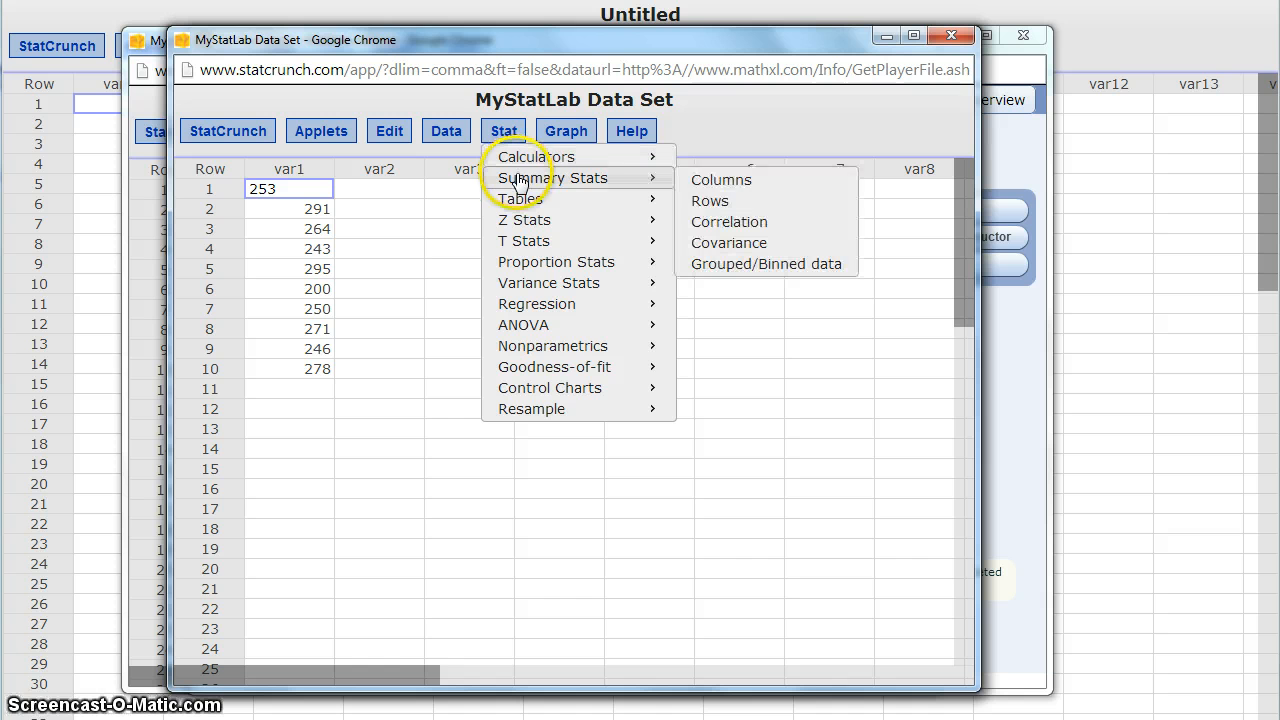
left_click(721, 181)
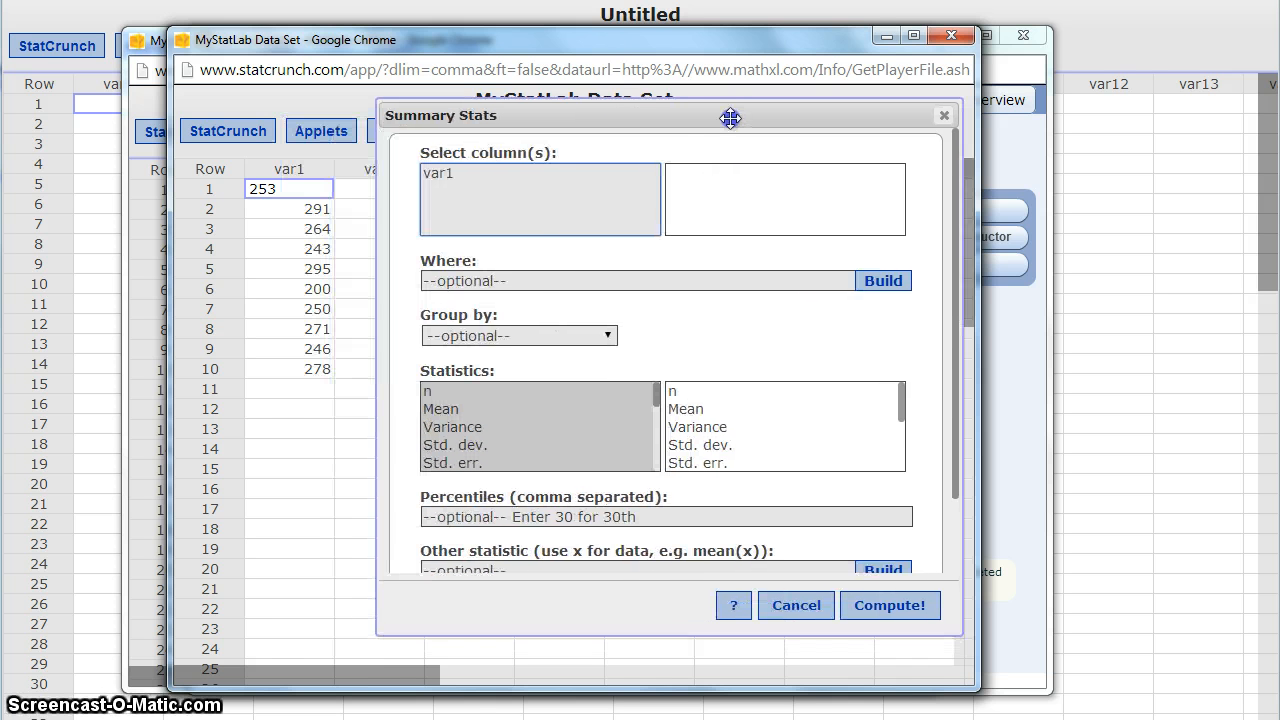
left_click_drag(730, 118, 724, 116)
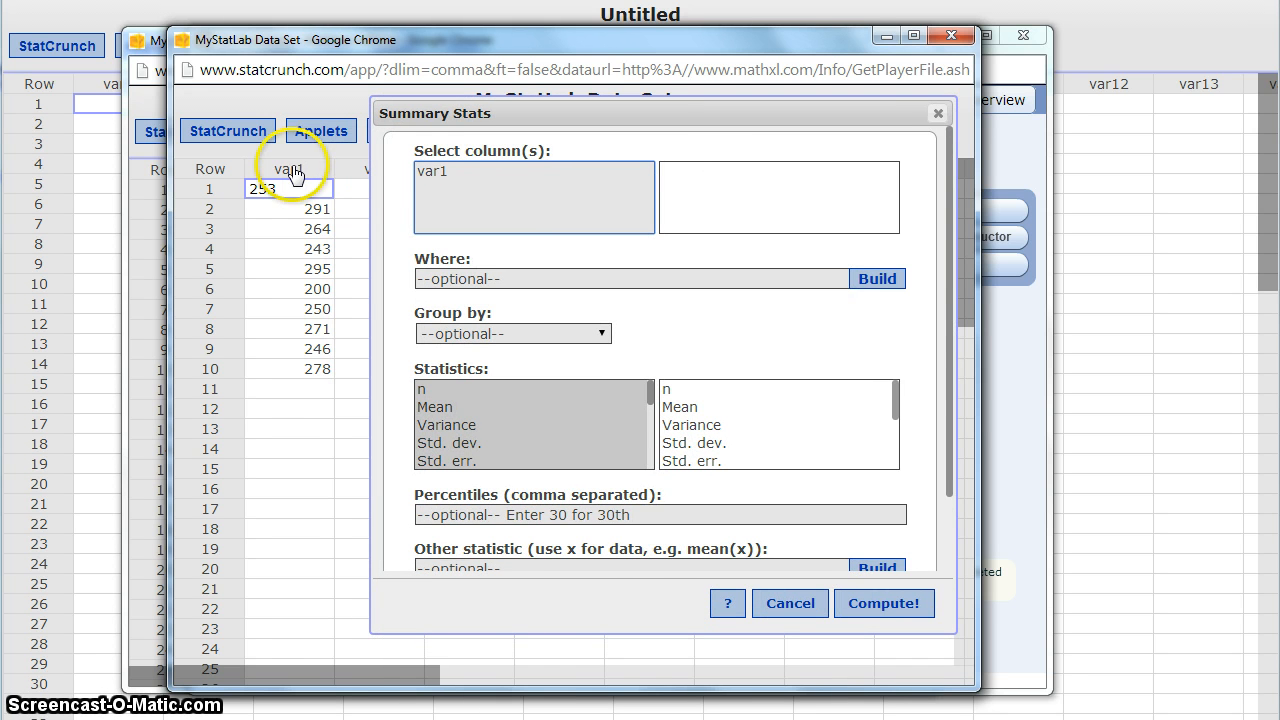
left_click(450, 171)
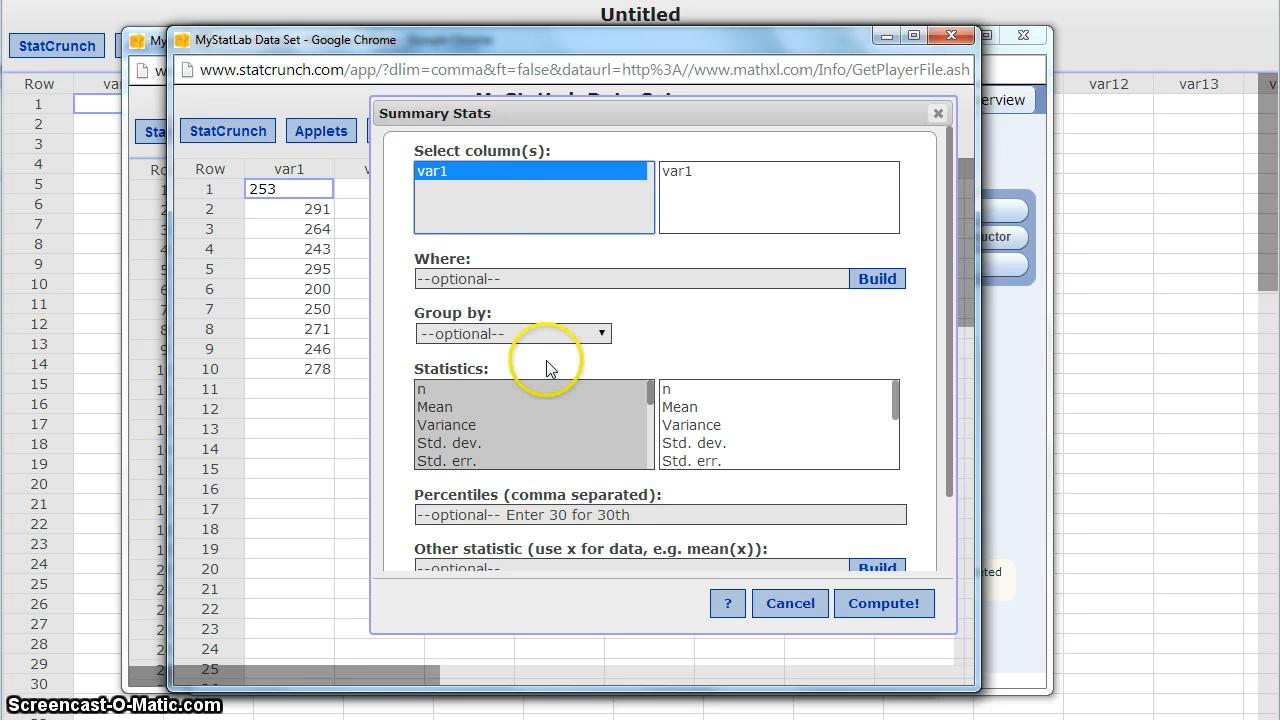
Limit the statistics to Median, Q1, Q3 and IQR, compute them for the movie grosses, and close the data set window.
left_click(650, 398)
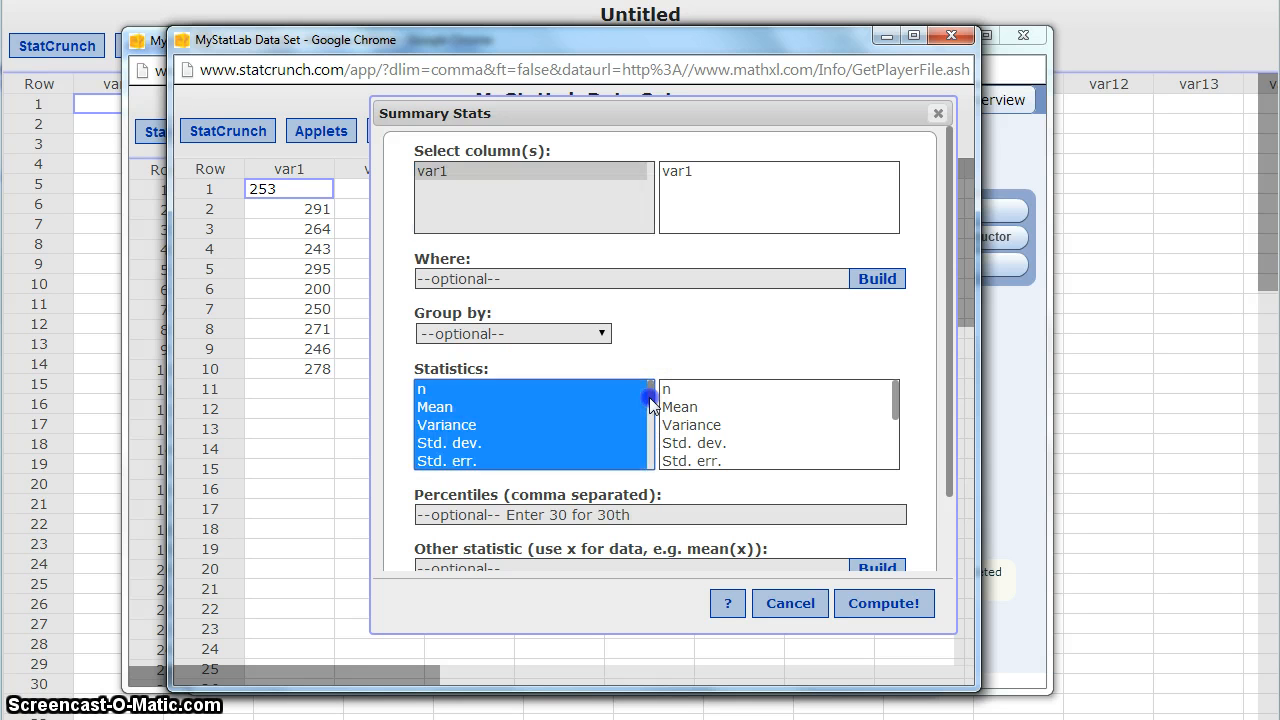
scroll(650, 410, "down", 2)
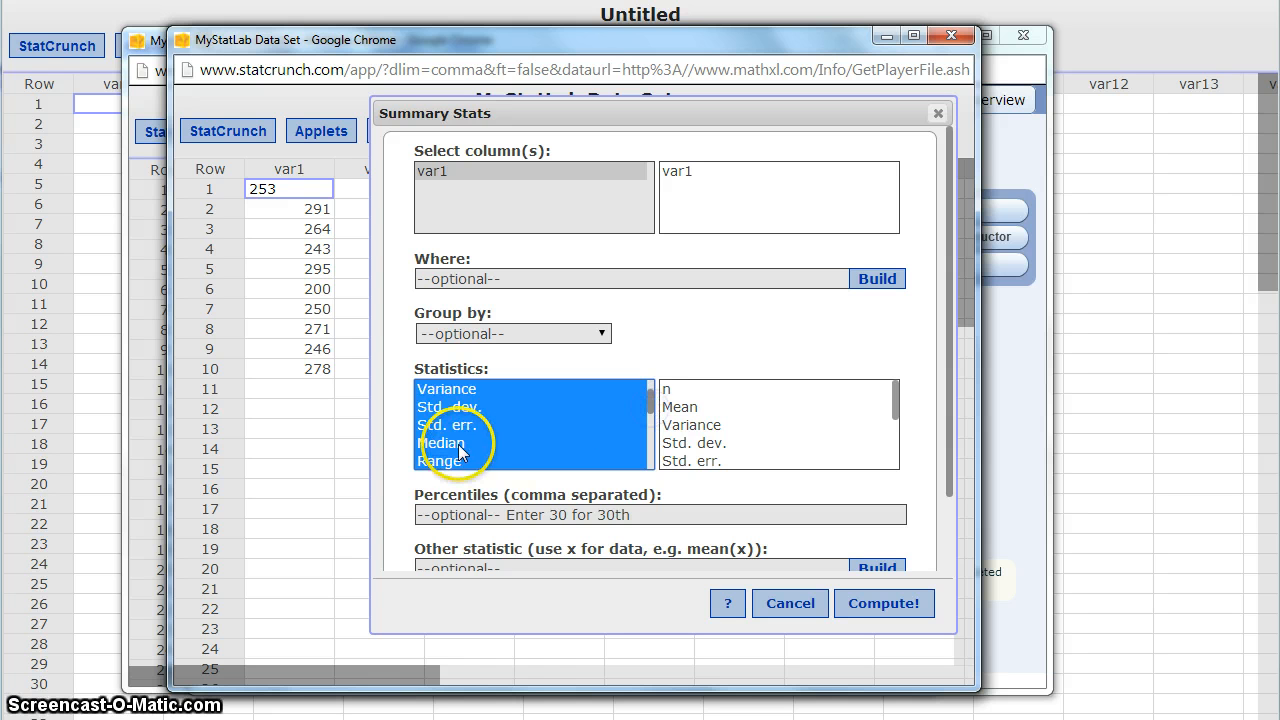
left_click(458, 446)
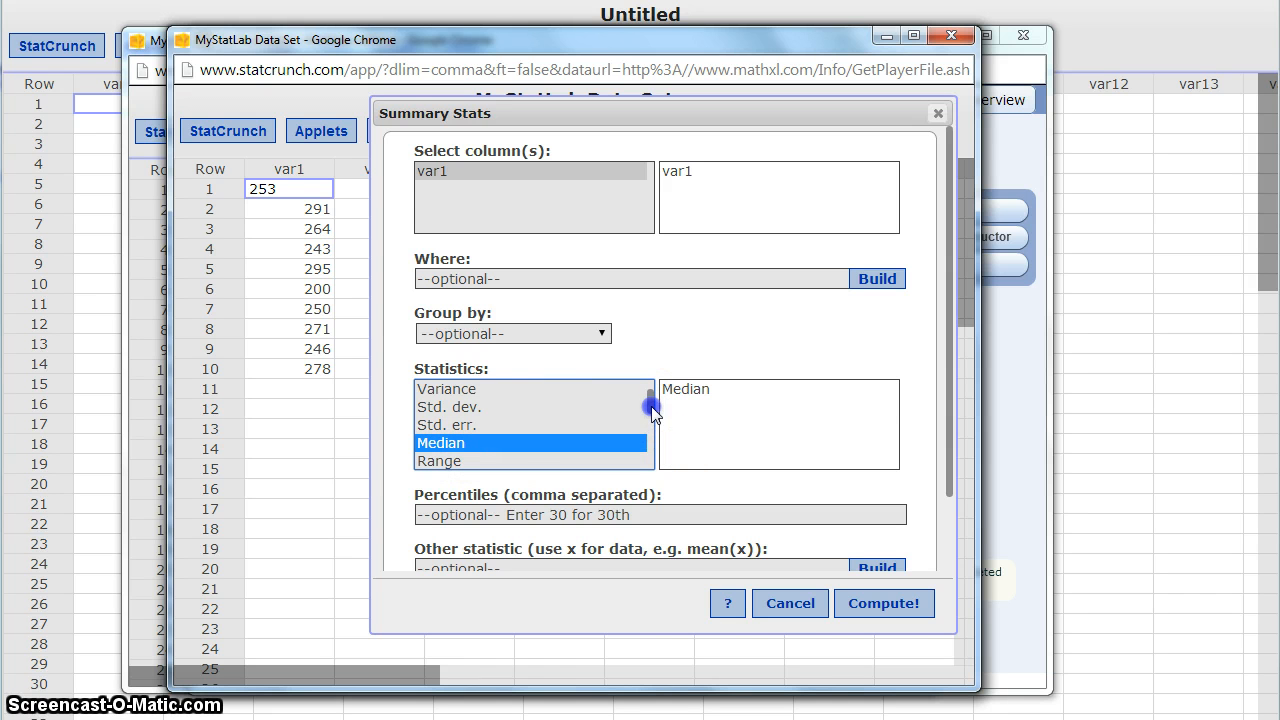
left_click_drag(650, 405, 651, 432)
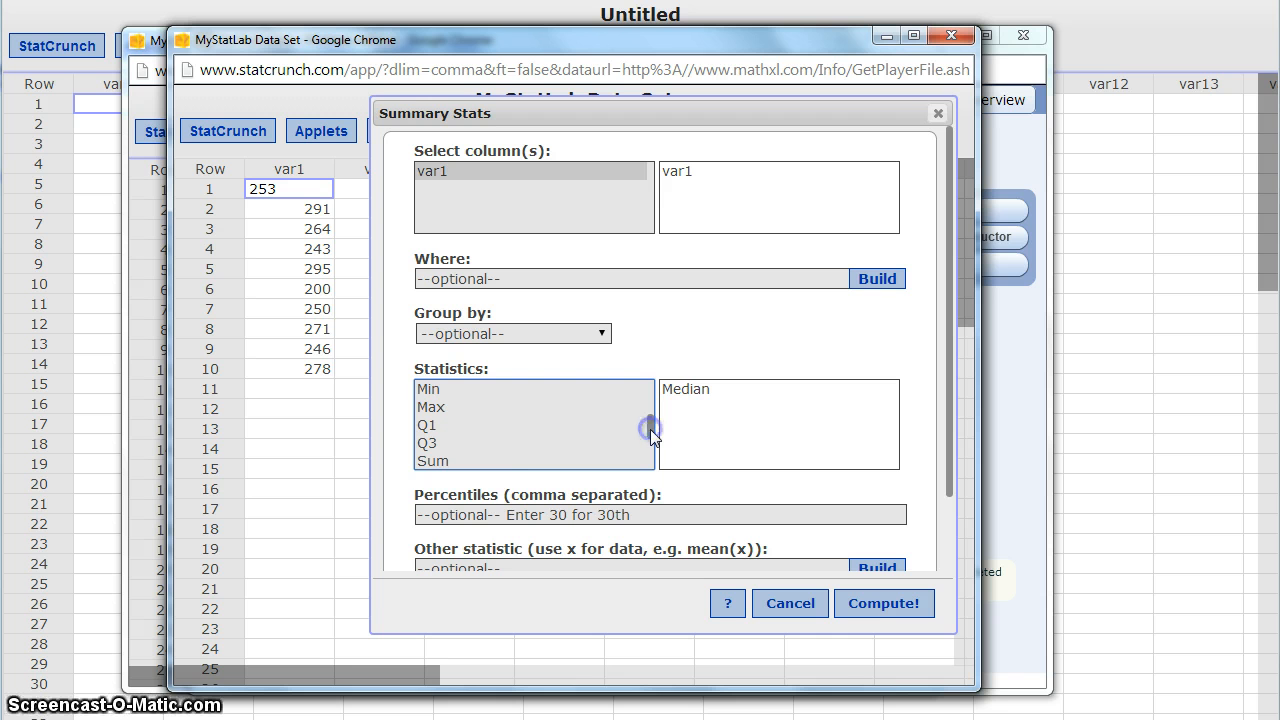
left_click(439, 426)
left_click(440, 443, "ctrl")
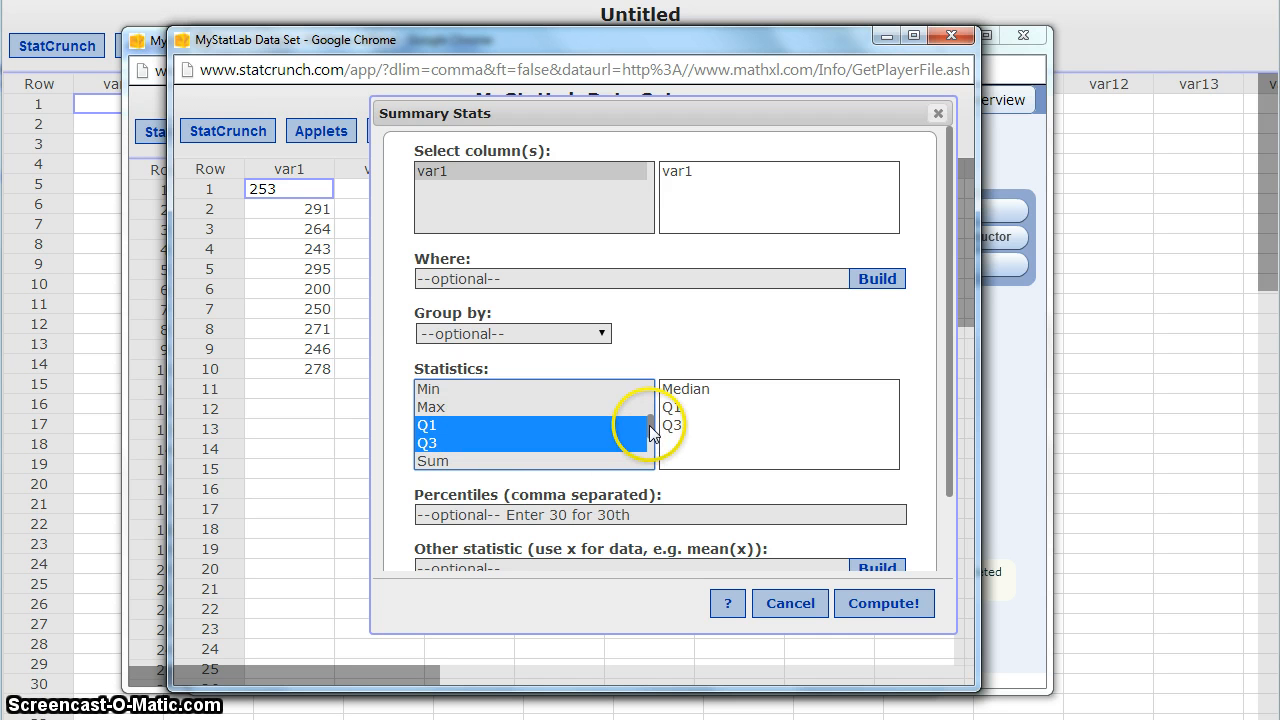
scroll(650, 432, "down", 1)
left_click(439, 426, "ctrl")
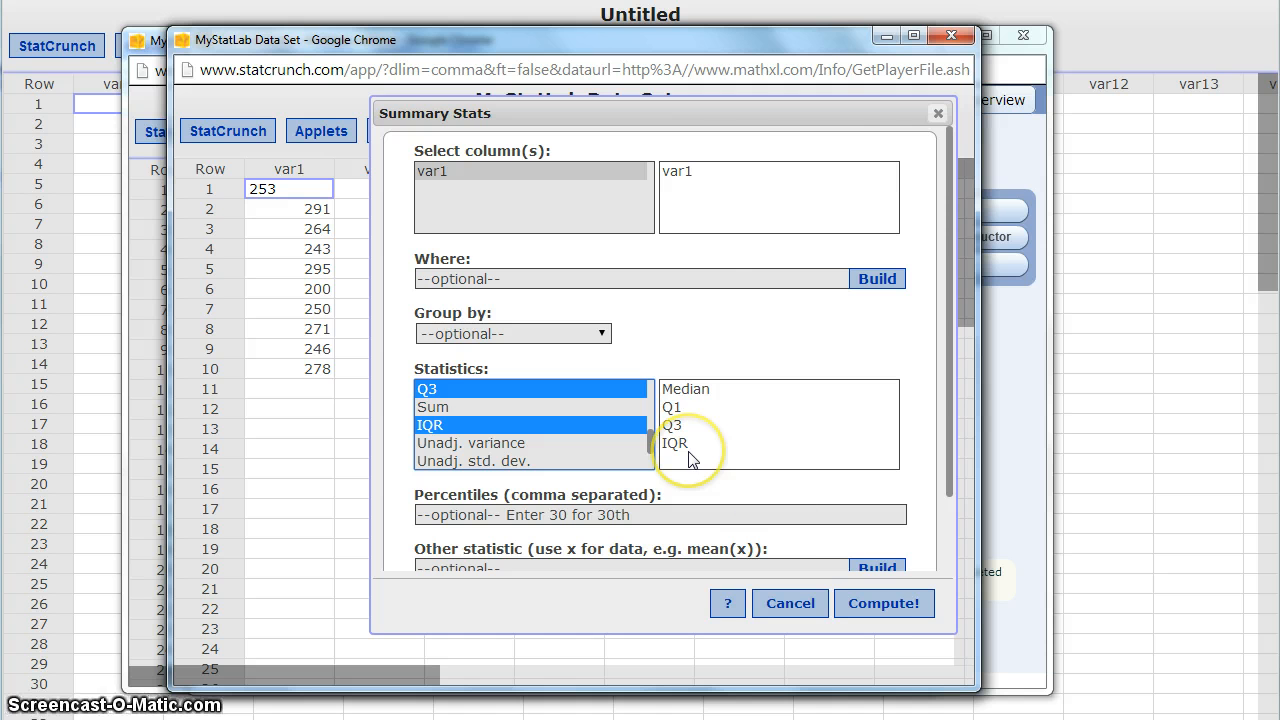
left_click(876, 605)
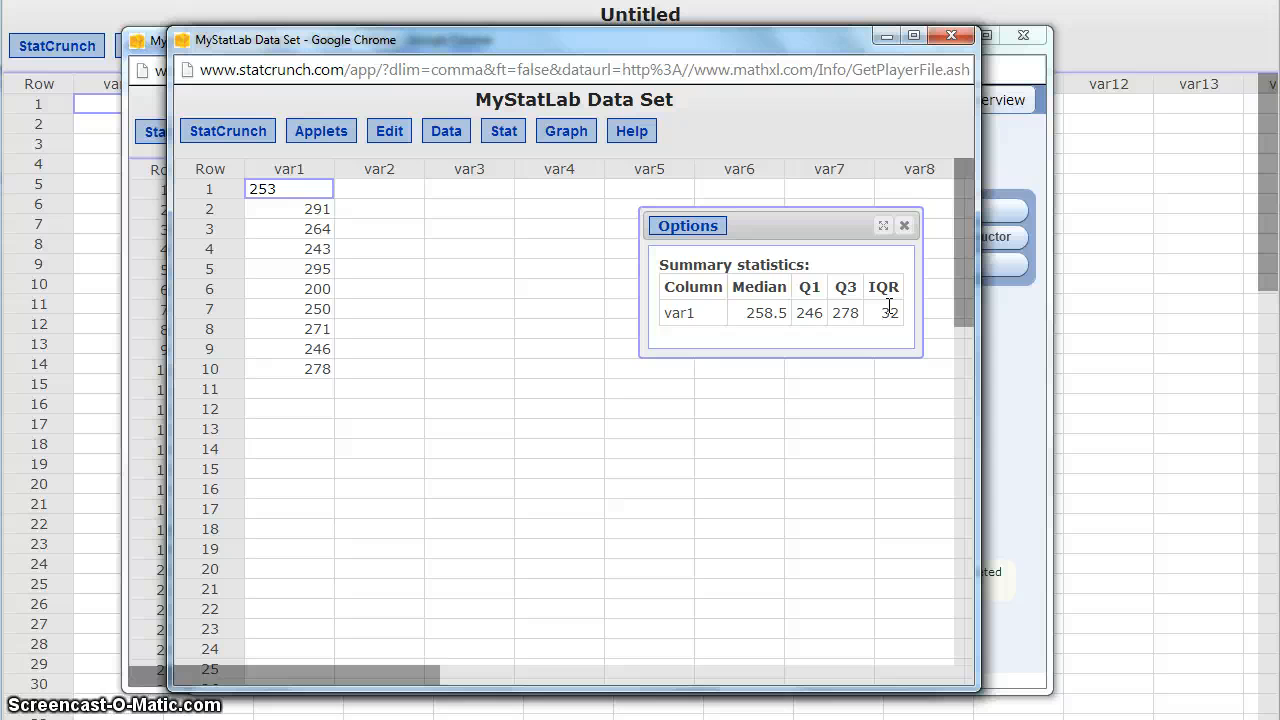
left_click(951, 38)
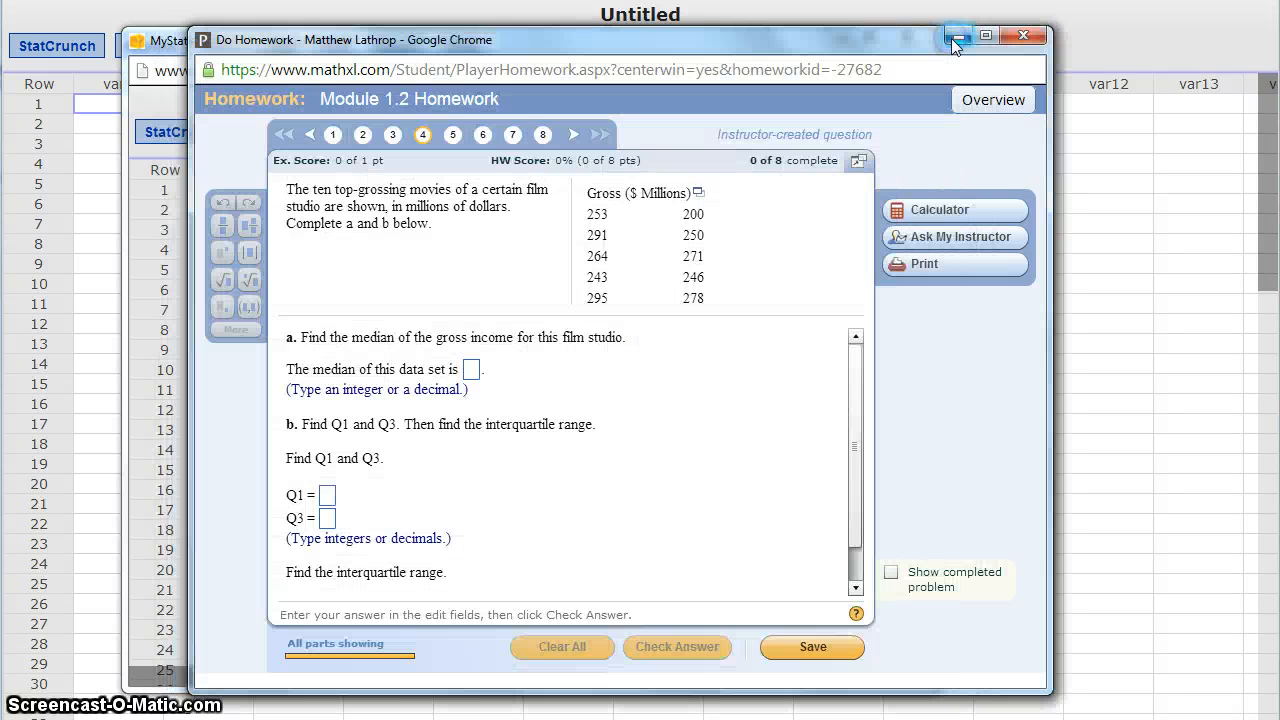